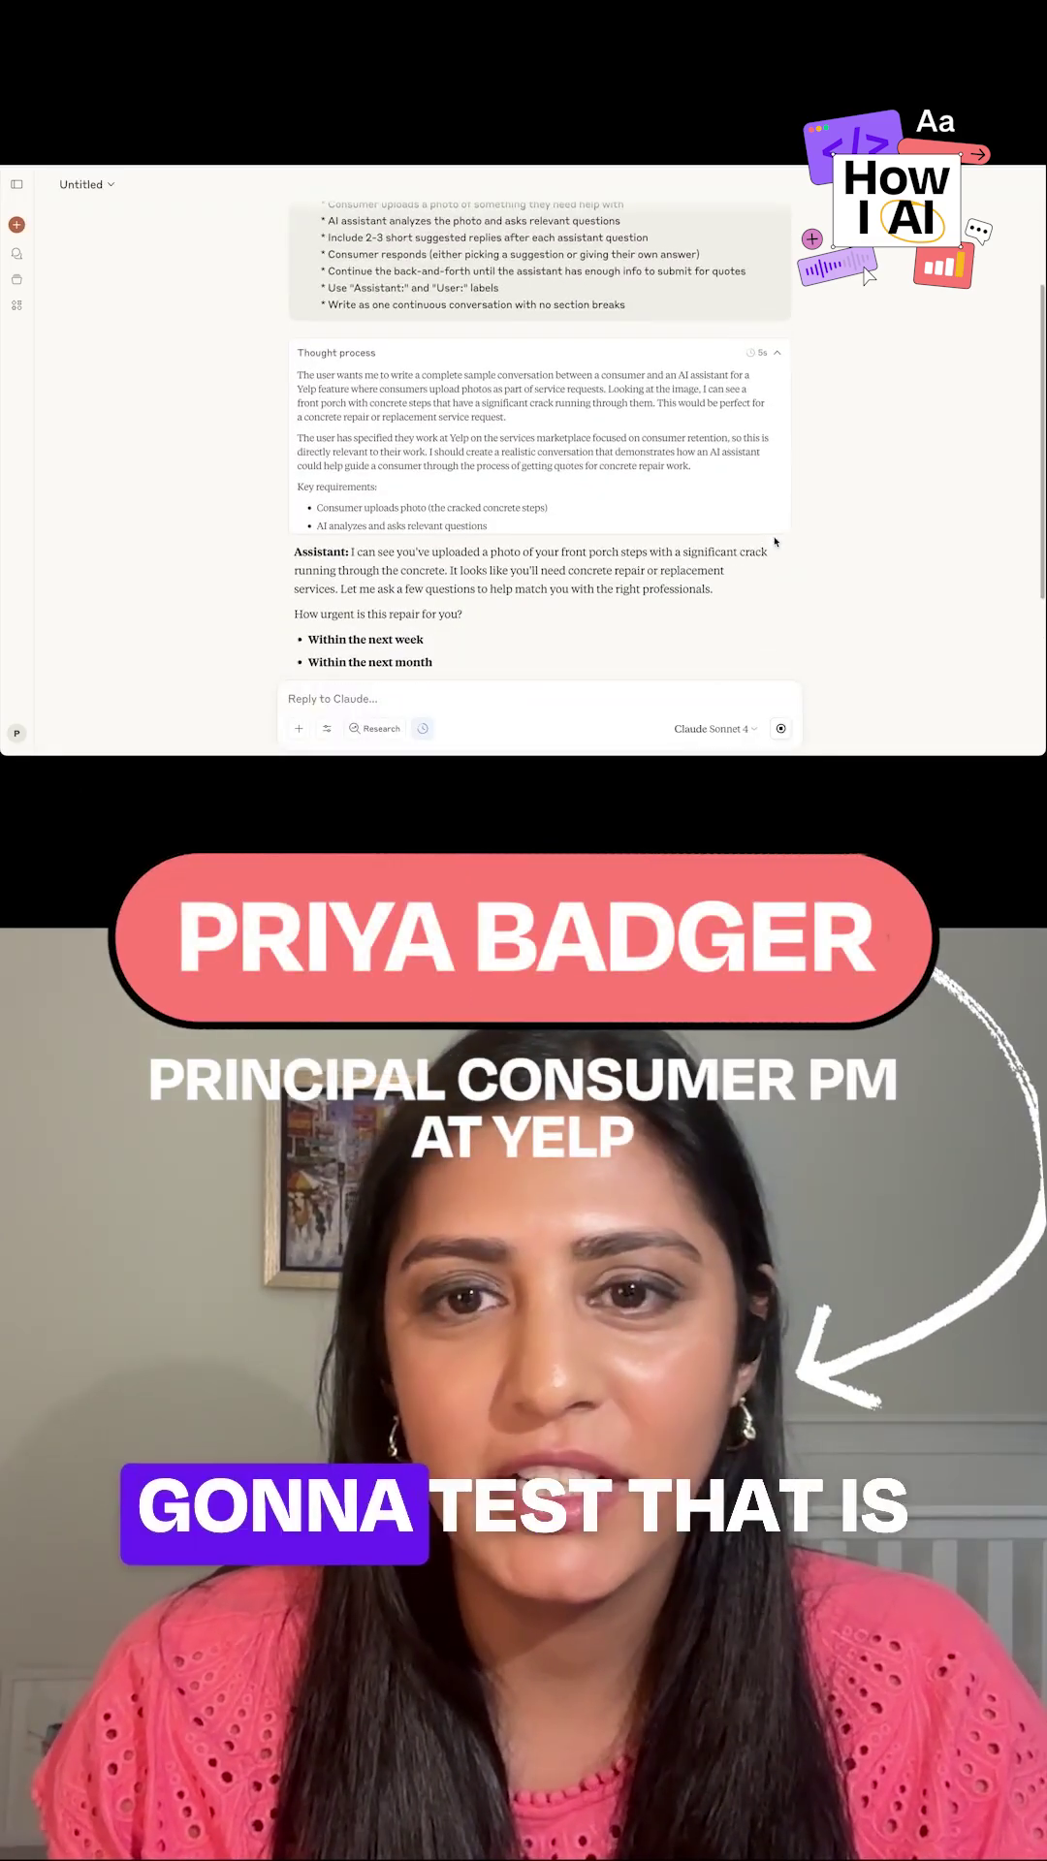
{"action": "scroll", "coordinate": [774, 543], "scroll_direction": "up", "scroll_amount": 1}
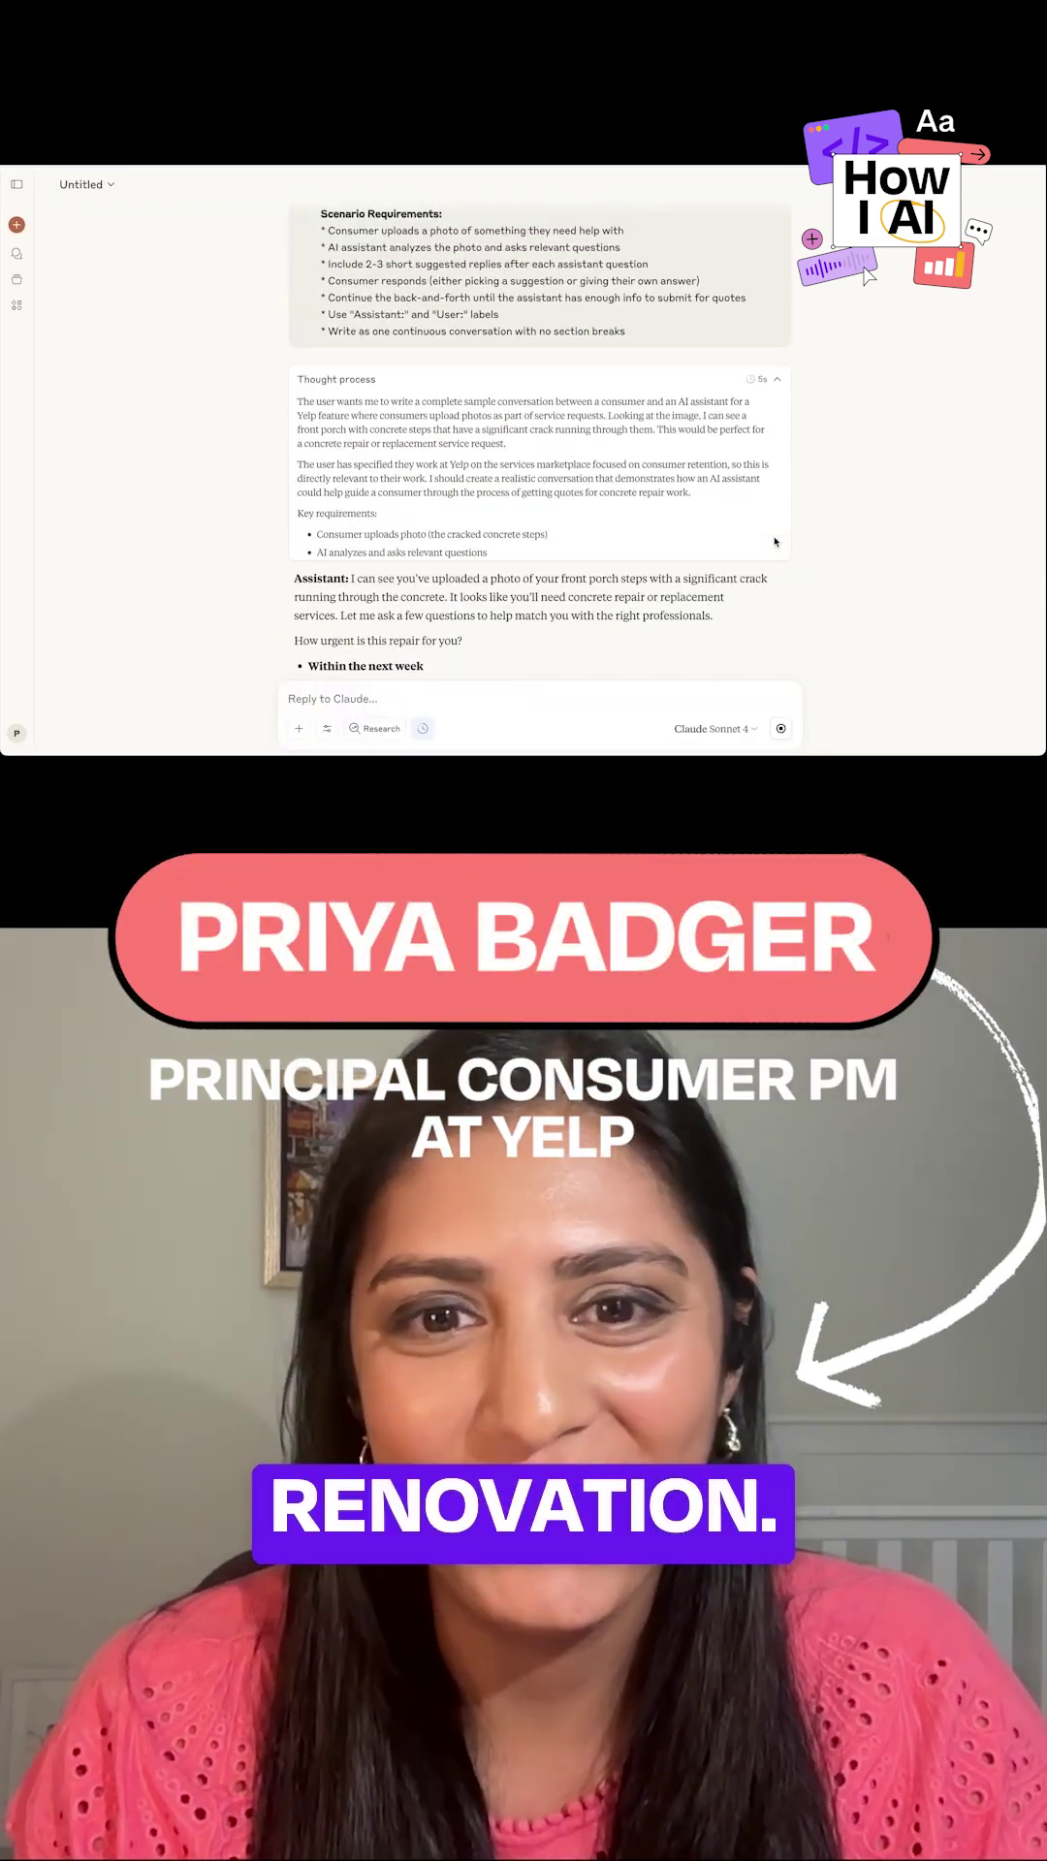
{"action": "scroll", "coordinate": [773, 543], "scroll_direction": "down", "scroll_amount": 5}
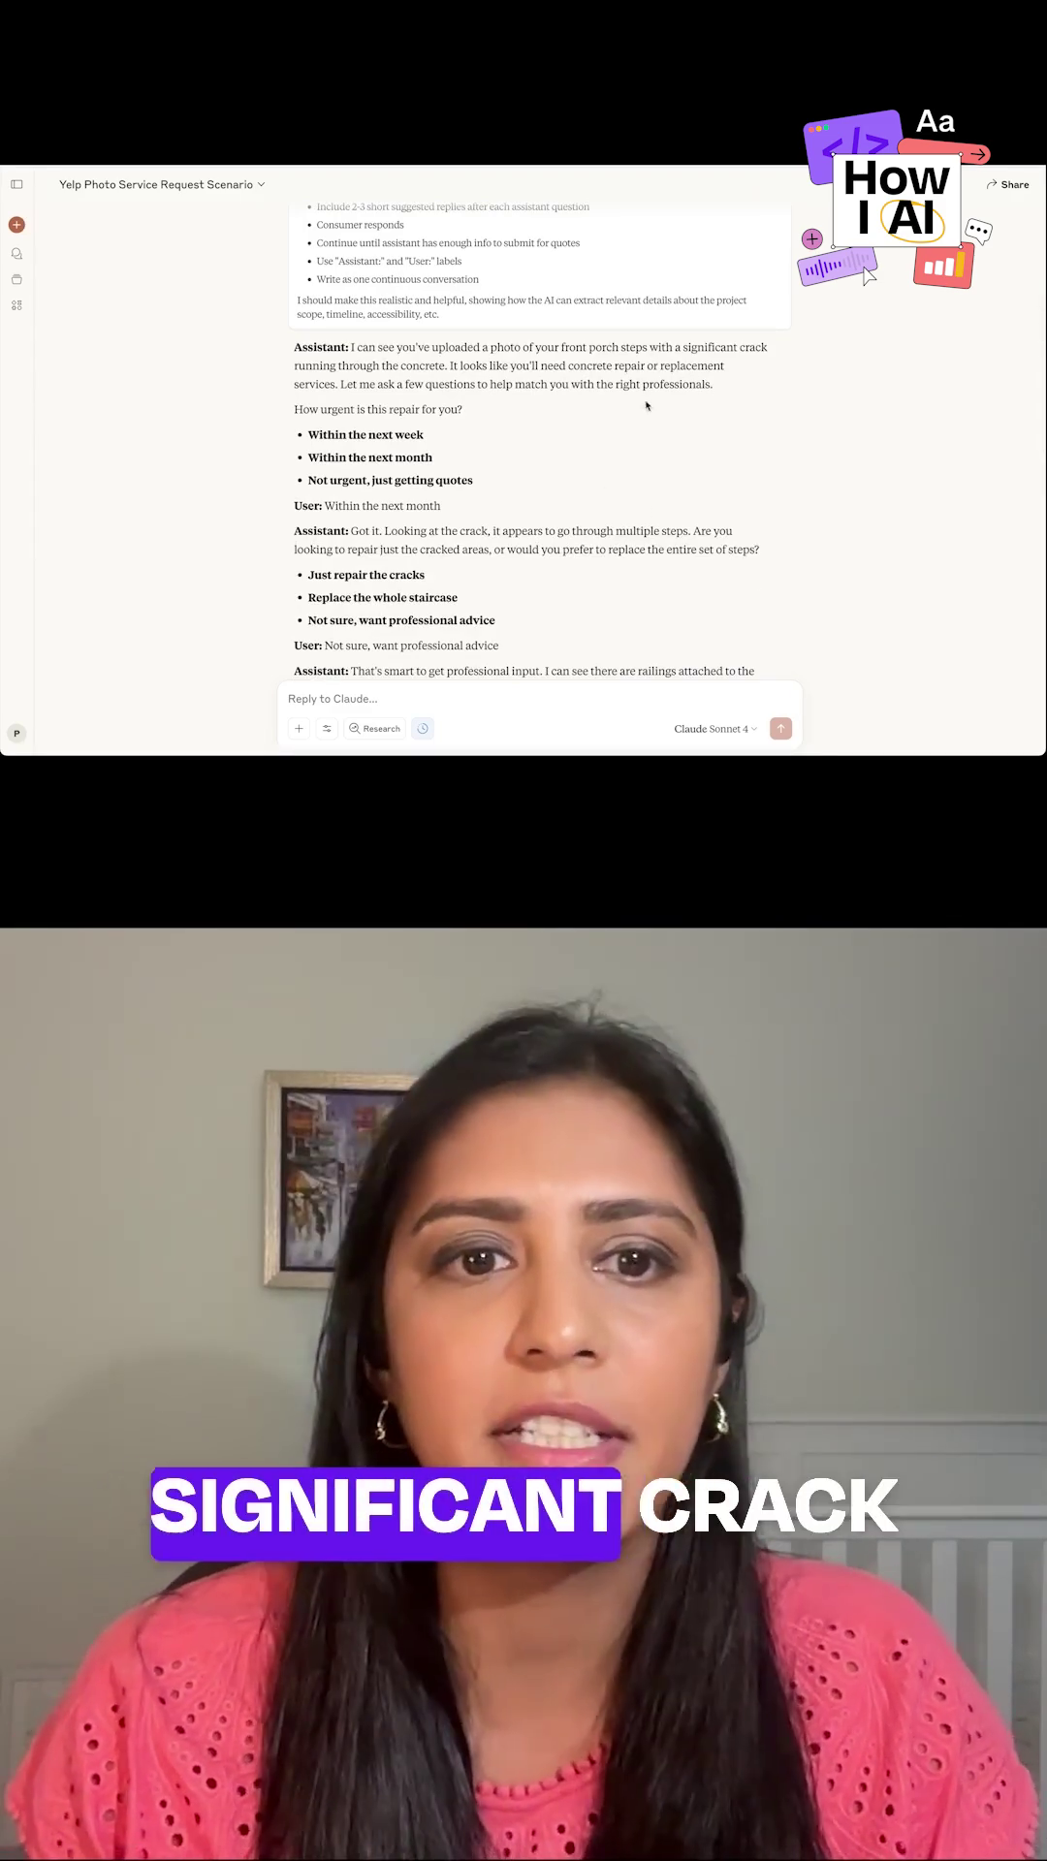
{"action": "scroll", "coordinate": [509, 413], "scroll_direction": "up", "scroll_amount": 2}
{"action": "scroll", "coordinate": [511, 415], "scroll_direction": "up", "scroll_amount": 3}
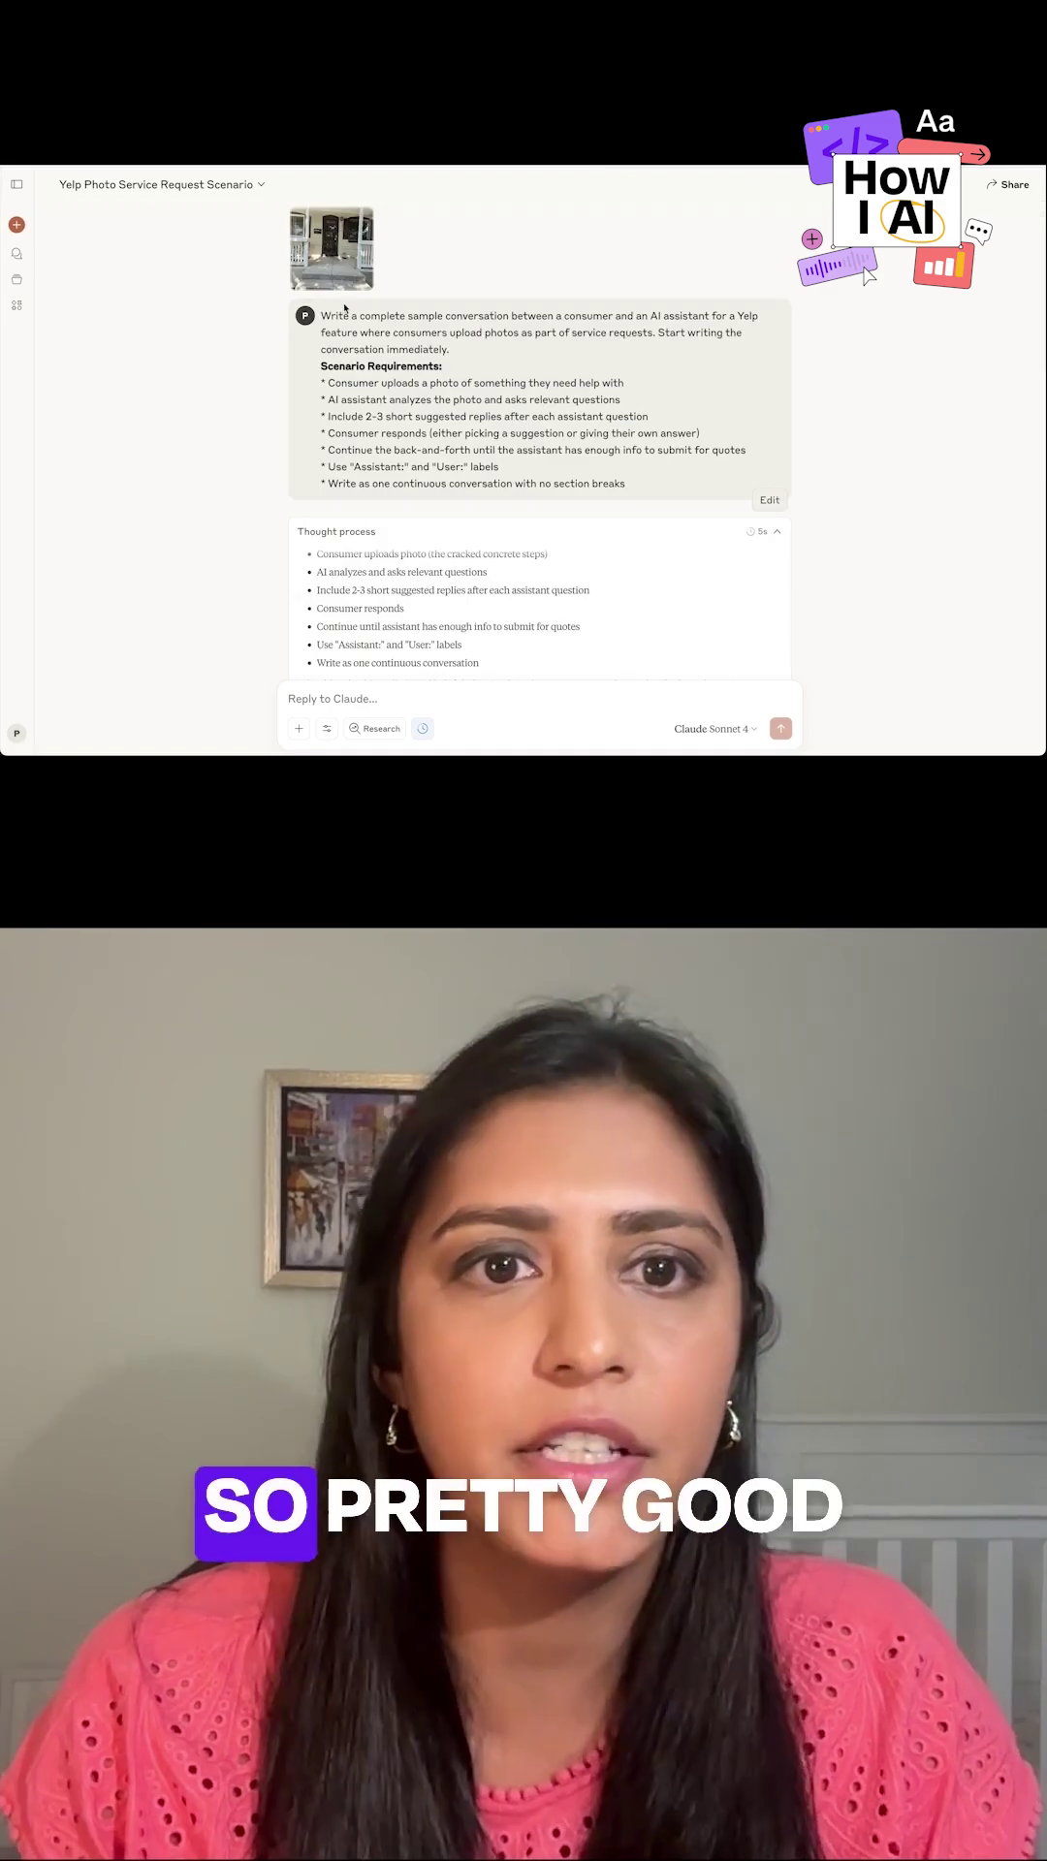
{"action": "scroll", "coordinate": [481, 430], "scroll_direction": "down", "scroll_amount": 1}
{"action": "scroll", "coordinate": [480, 431], "scroll_direction": "down", "scroll_amount": 2}
{"action": "scroll", "coordinate": [482, 431], "scroll_direction": "down", "scroll_amount": 2}
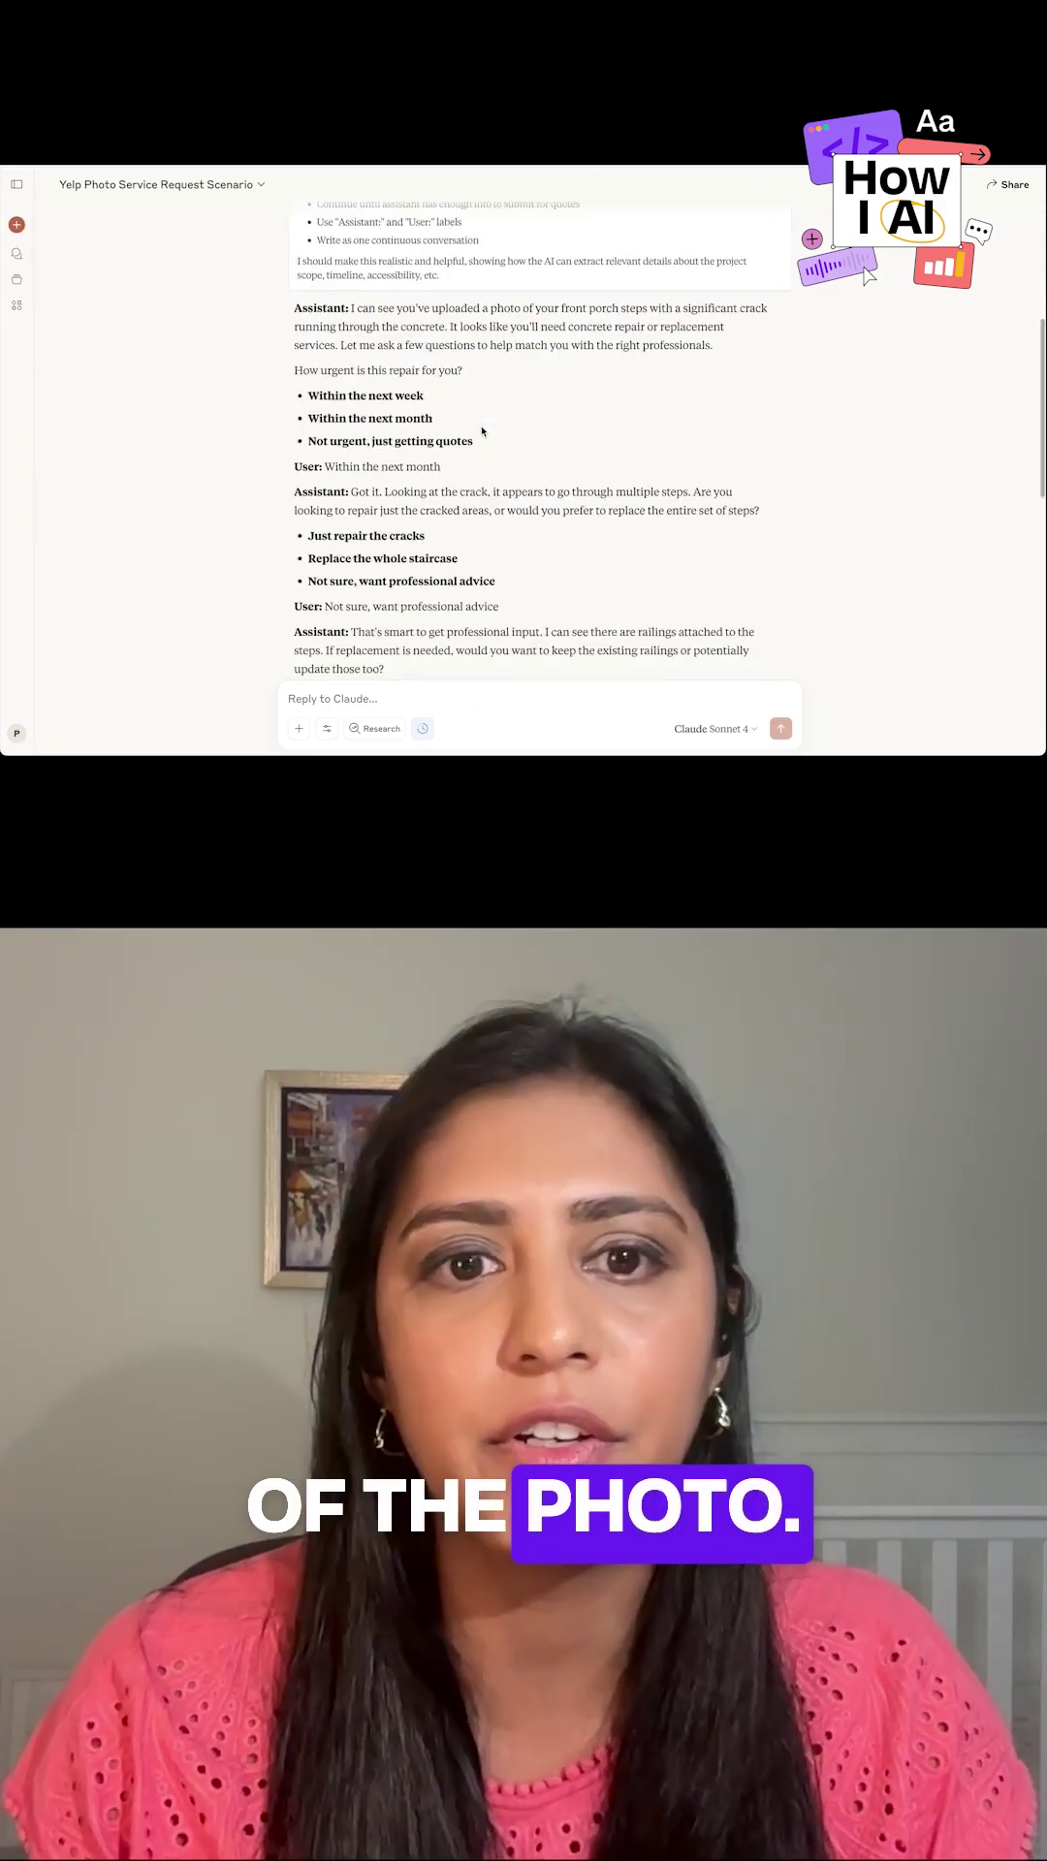
{"action": "scroll", "coordinate": [481, 430], "scroll_direction": "down", "scroll_amount": 2}
{"action": "scroll", "coordinate": [481, 431], "scroll_direction": "down", "scroll_amount": 1}
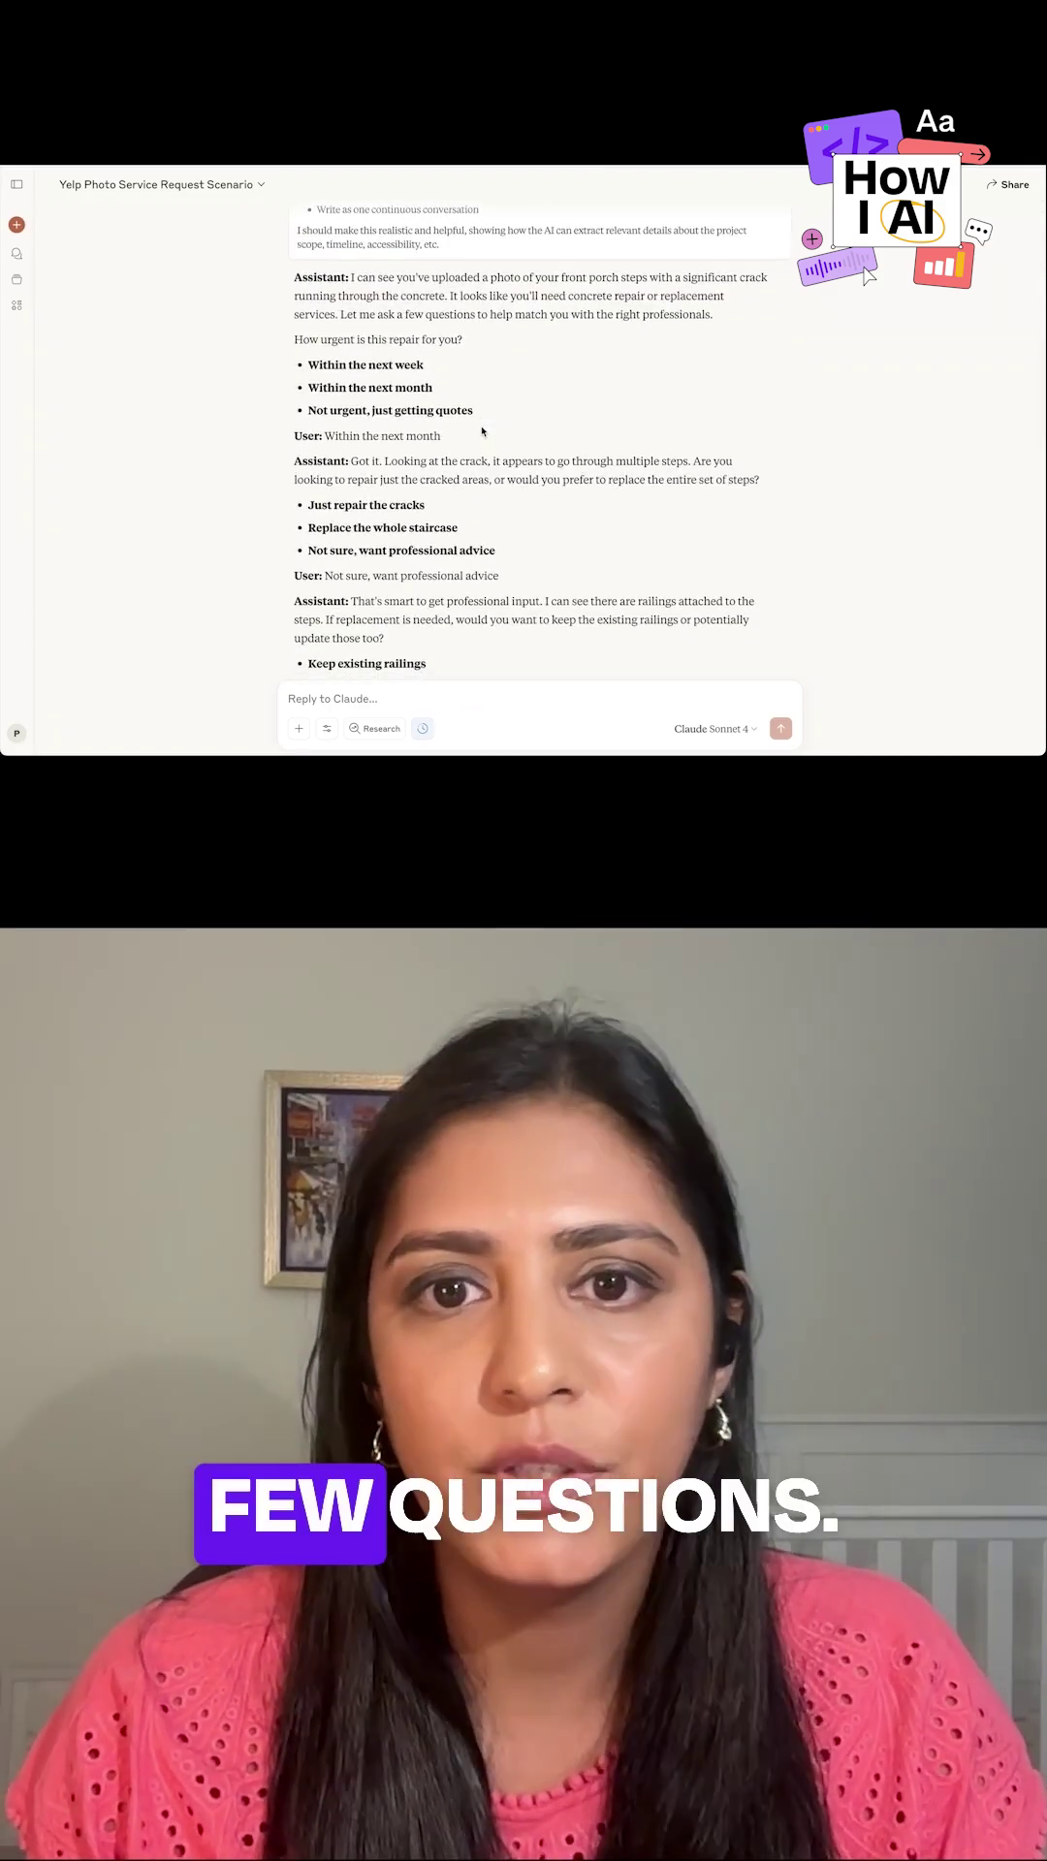
{"action": "scroll", "coordinate": [482, 430], "scroll_direction": "down", "scroll_amount": 1}
{"action": "scroll", "coordinate": [482, 430], "scroll_direction": "down", "scroll_amount": 1}
{"action": "scroll", "coordinate": [472, 468], "scroll_direction": "down", "scroll_amount": 1}
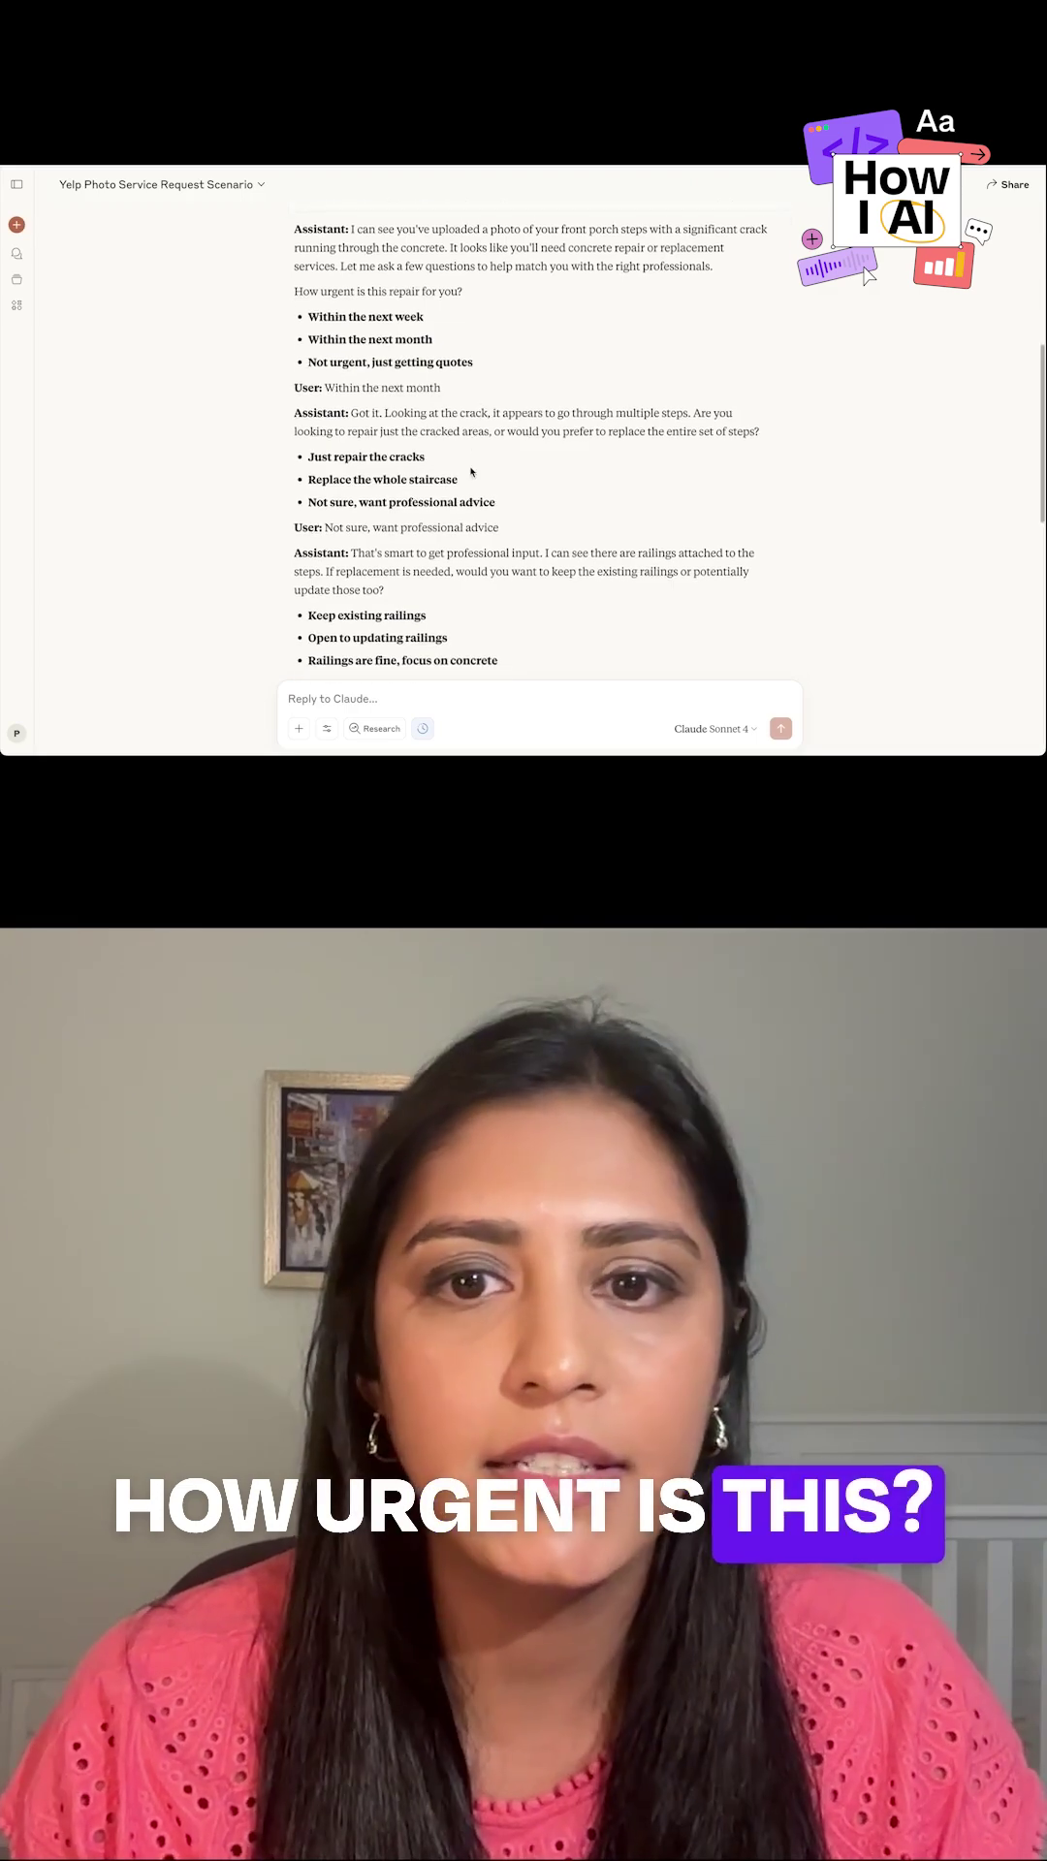
{"action": "scroll", "coordinate": [596, 460], "scroll_direction": "down", "scroll_amount": 1}
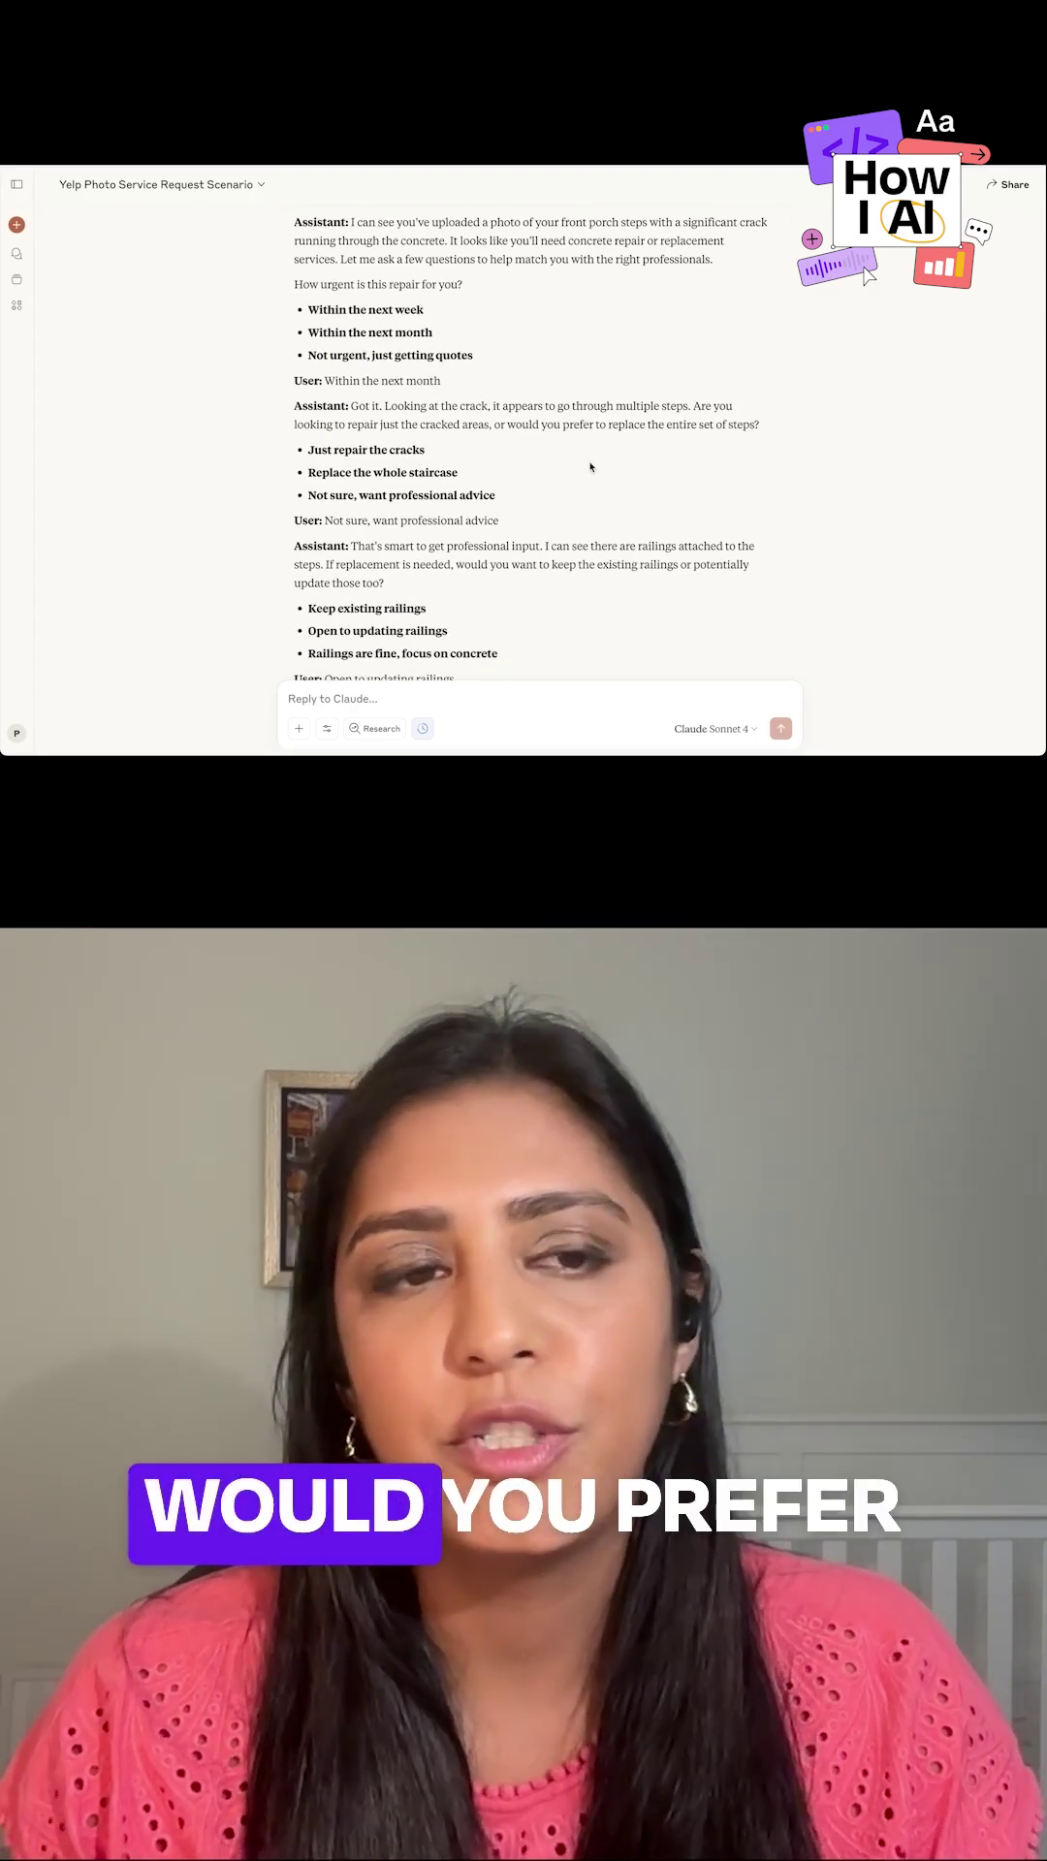
{"action": "scroll", "coordinate": [460, 436], "scroll_direction": "down", "scroll_amount": 2}
{"action": "scroll", "coordinate": [460, 437], "scroll_direction": "down", "scroll_amount": 8}
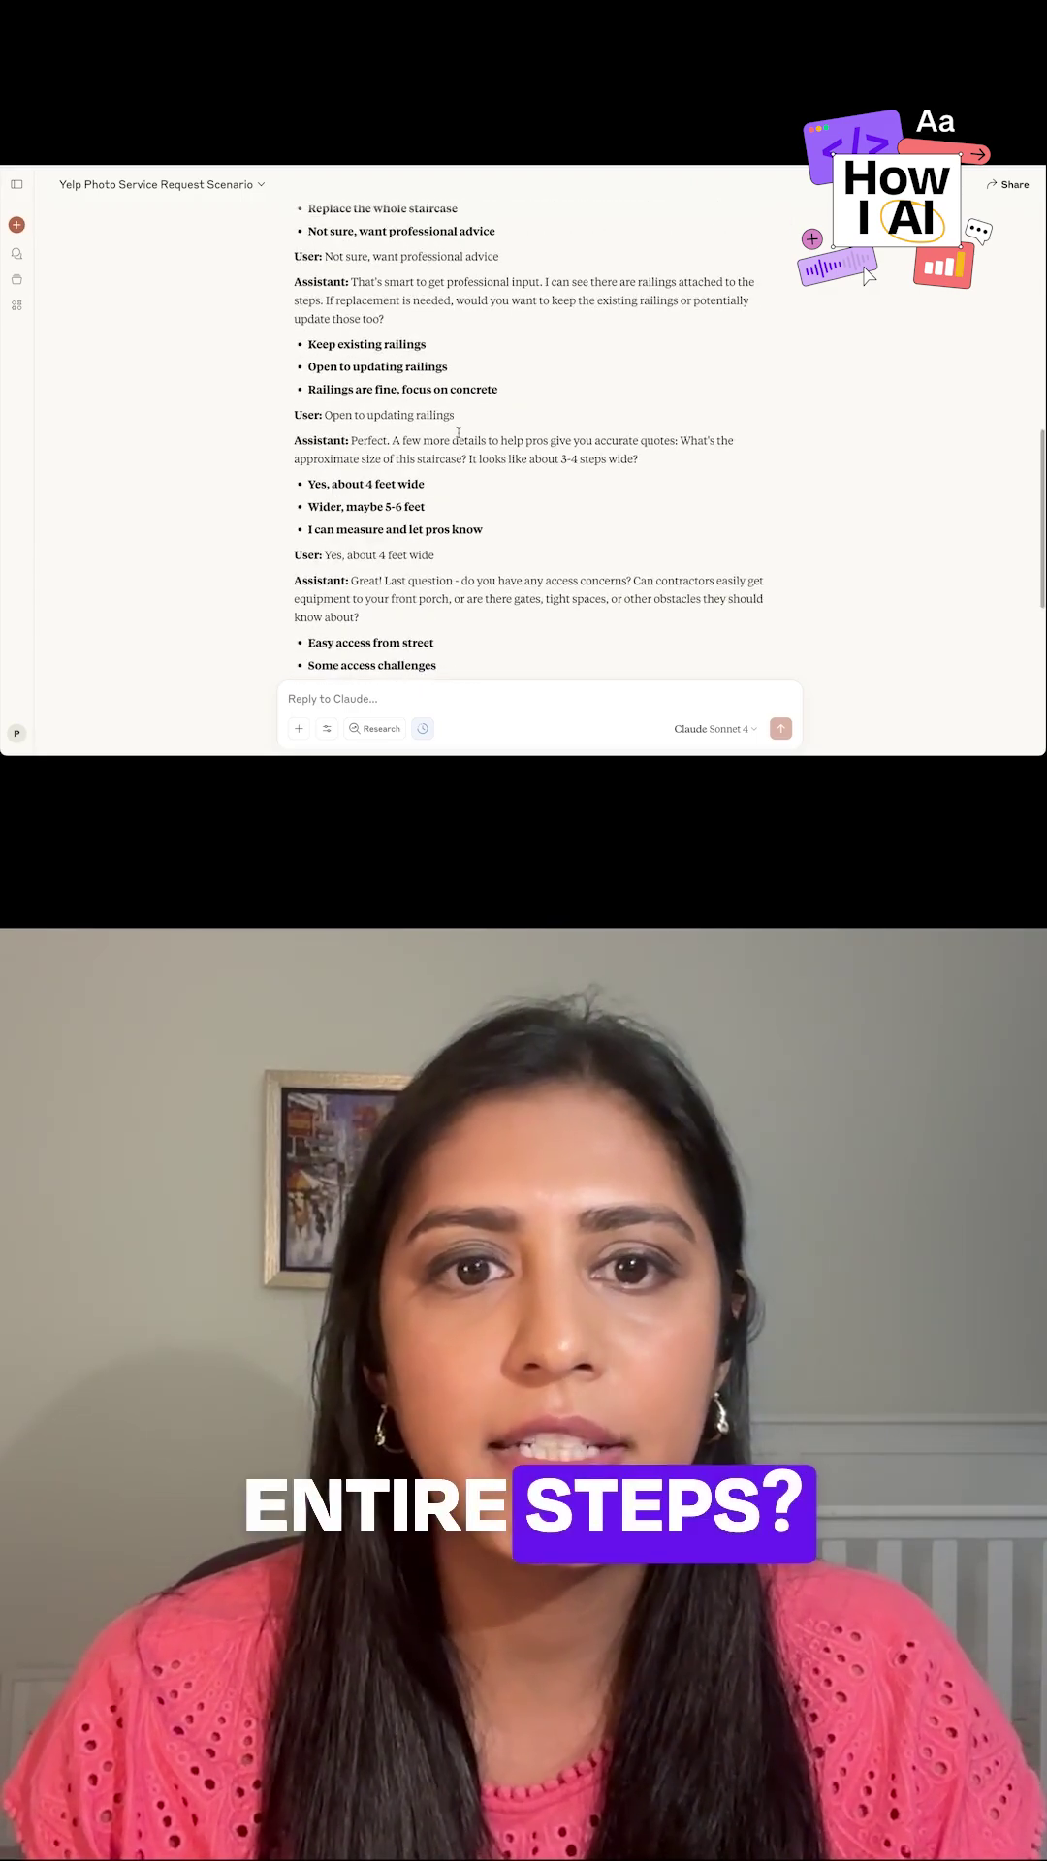
{"action": "scroll", "coordinate": [460, 437], "scroll_direction": "down", "scroll_amount": 1}
{"action": "scroll", "coordinate": [459, 436], "scroll_direction": "down", "scroll_amount": 1}
{"action": "scroll", "coordinate": [459, 437], "scroll_direction": "down", "scroll_amount": 3}
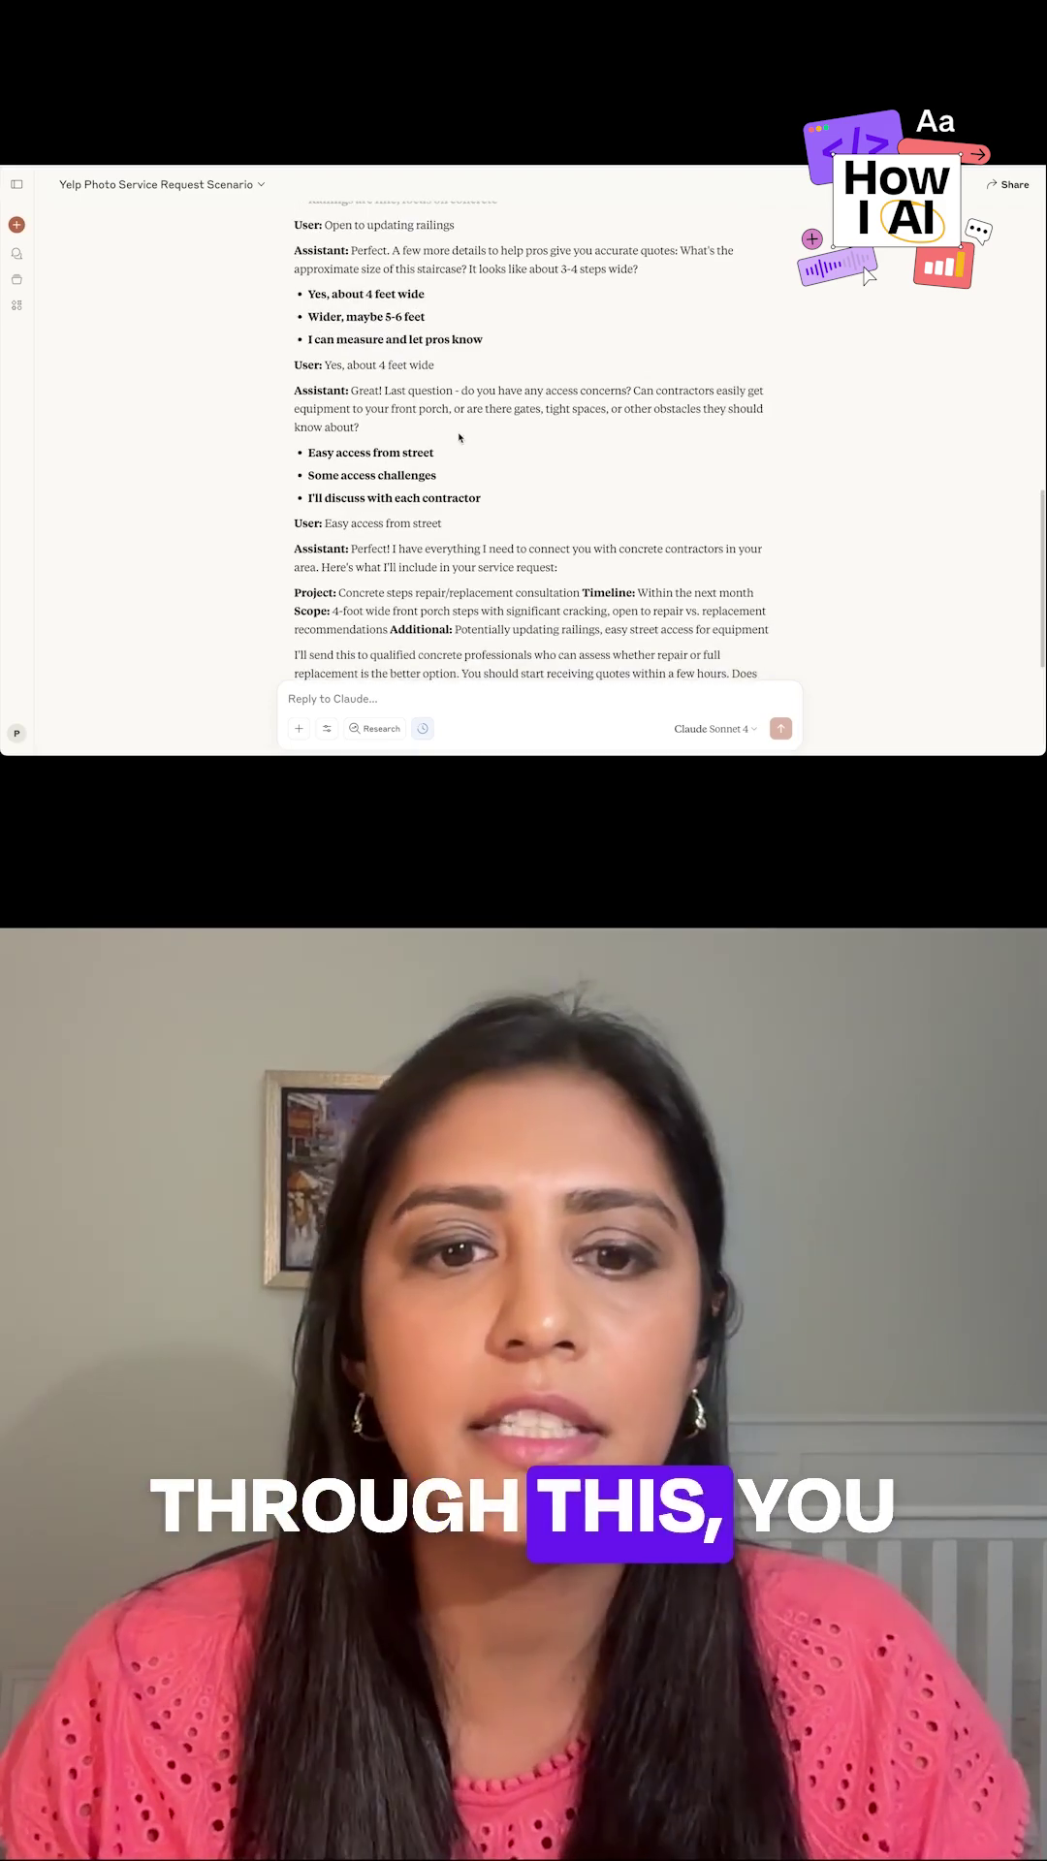
{"action": "scroll", "coordinate": [461, 434], "scroll_direction": "down", "scroll_amount": 5}
{"action": "scroll", "coordinate": [462, 431], "scroll_direction": "down", "scroll_amount": 2}
{"action": "scroll", "coordinate": [462, 432], "scroll_direction": "down", "scroll_amount": 2}
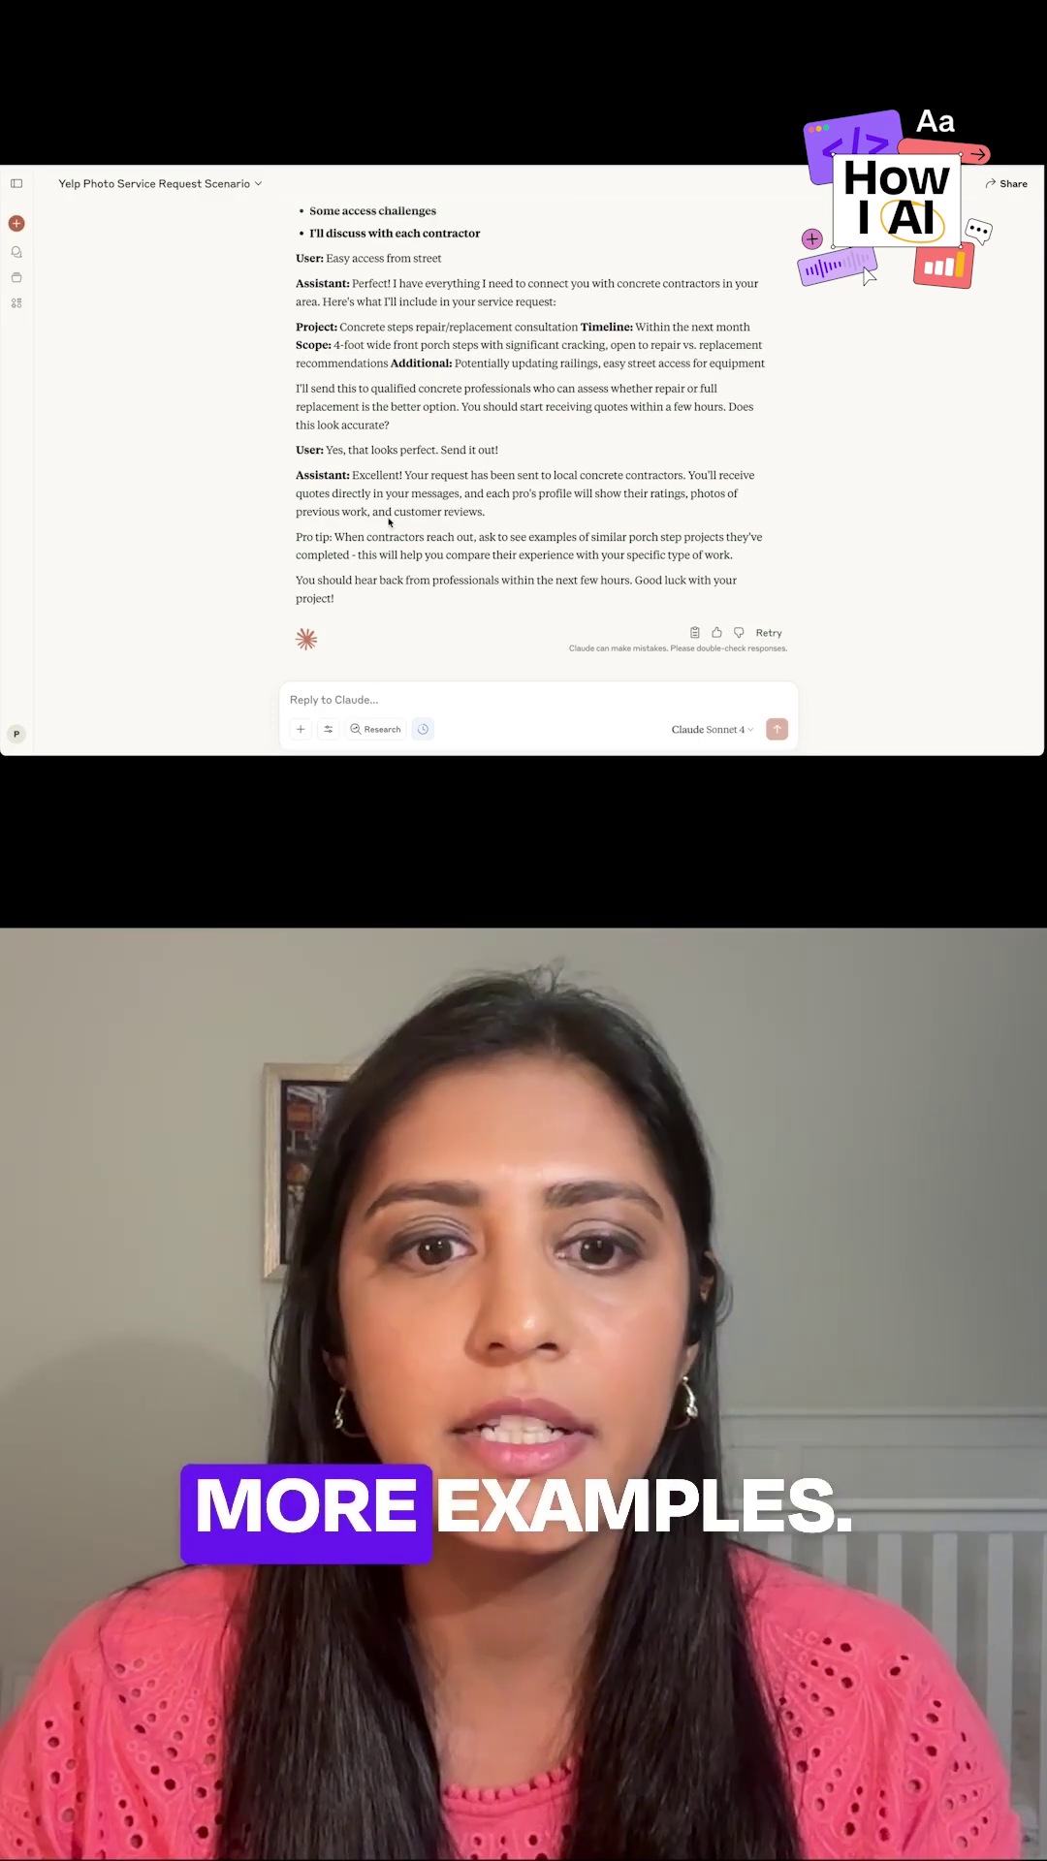
{"action": "type", "text": "Ok now create more examples based on these images. Label each conversation with a title and number at the top."}
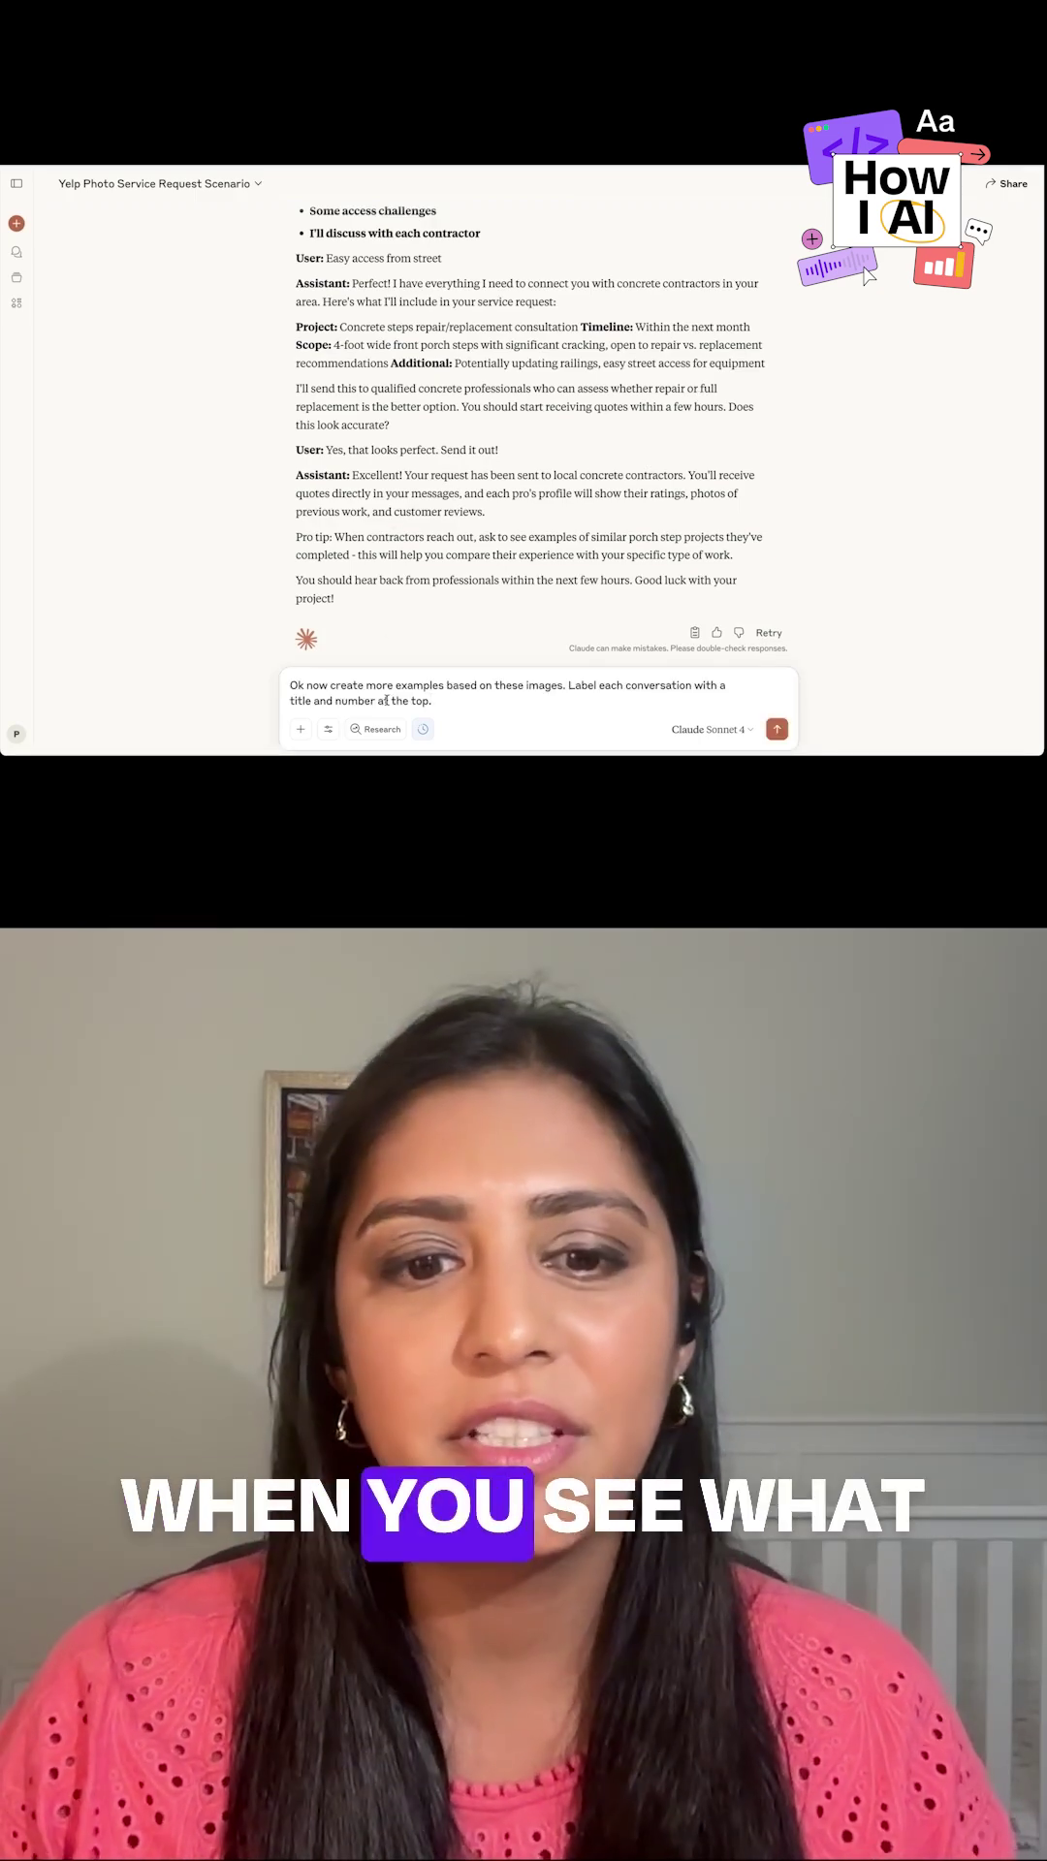
- Attach several home-repair photos to a request for more labelled example conversations
{"action": "left_click", "coordinate": [300, 729]}
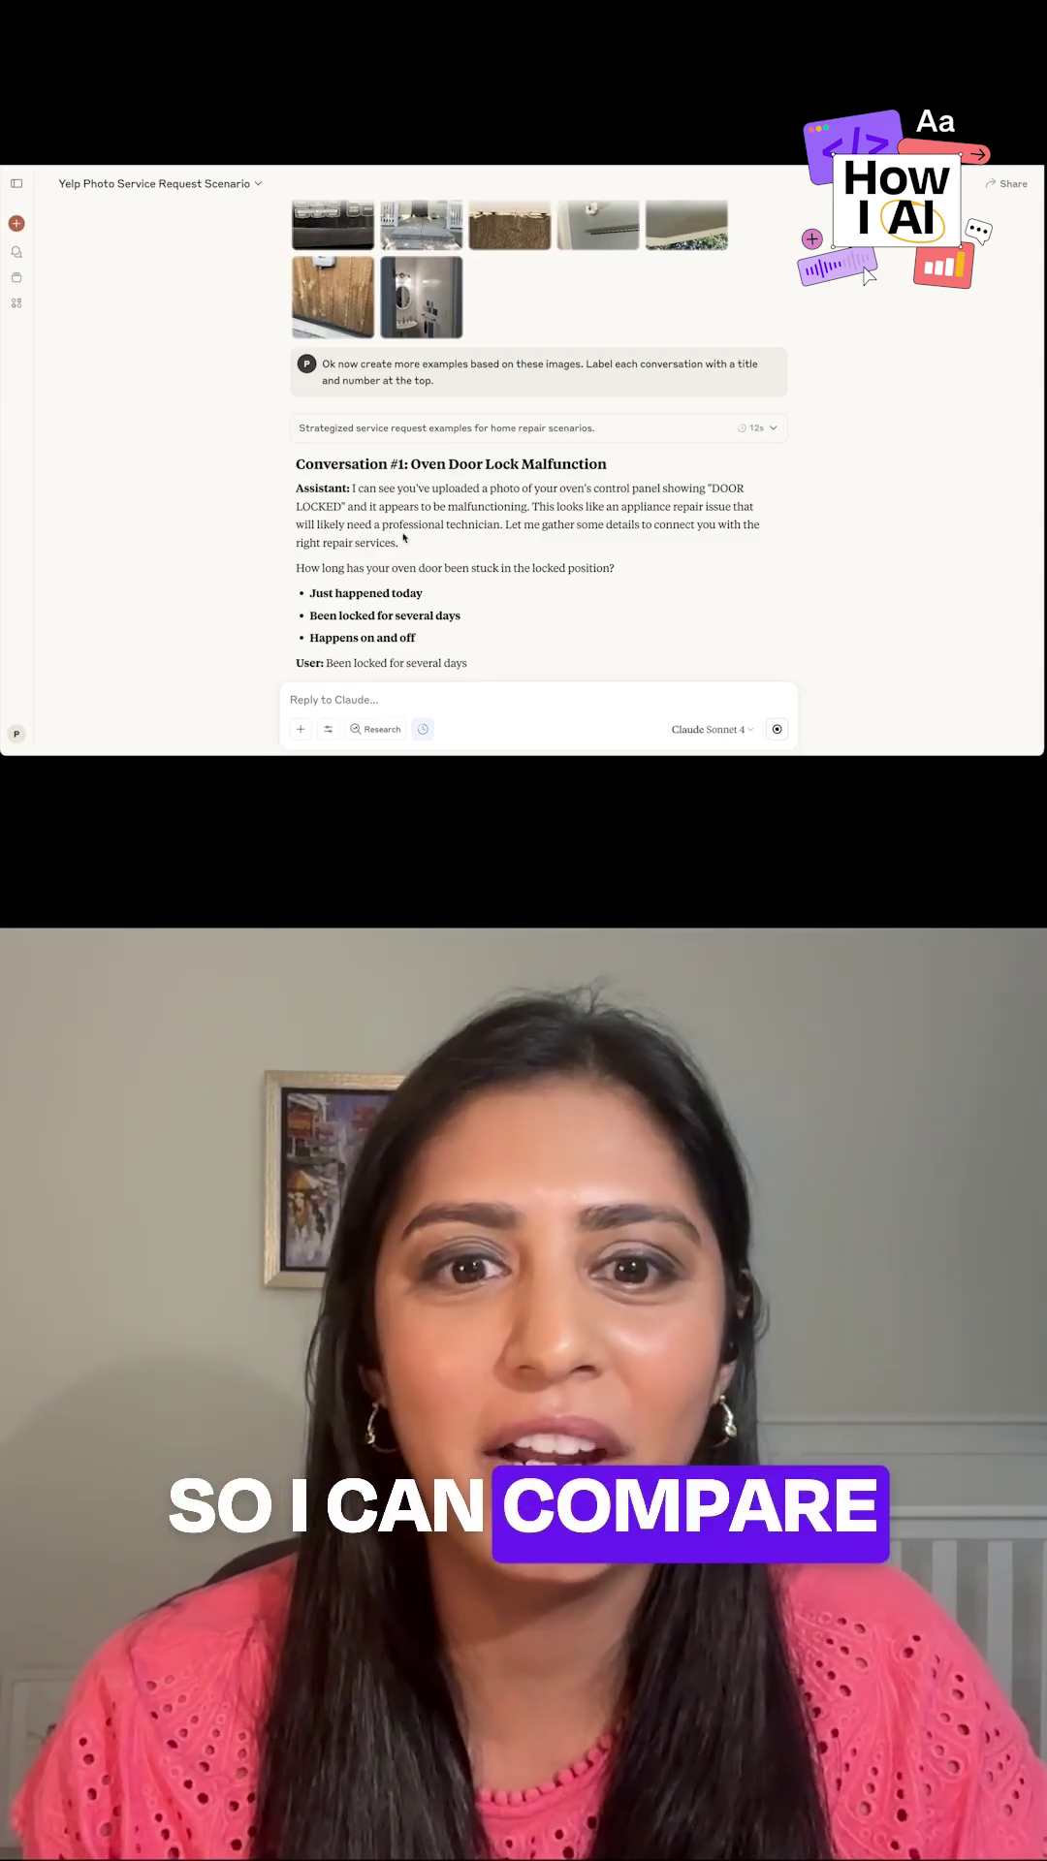
{"action": "scroll", "coordinate": [415, 582], "scroll_direction": "up", "scroll_amount": 1}
{"action": "scroll", "coordinate": [437, 660], "scroll_direction": "up", "scroll_amount": 1}
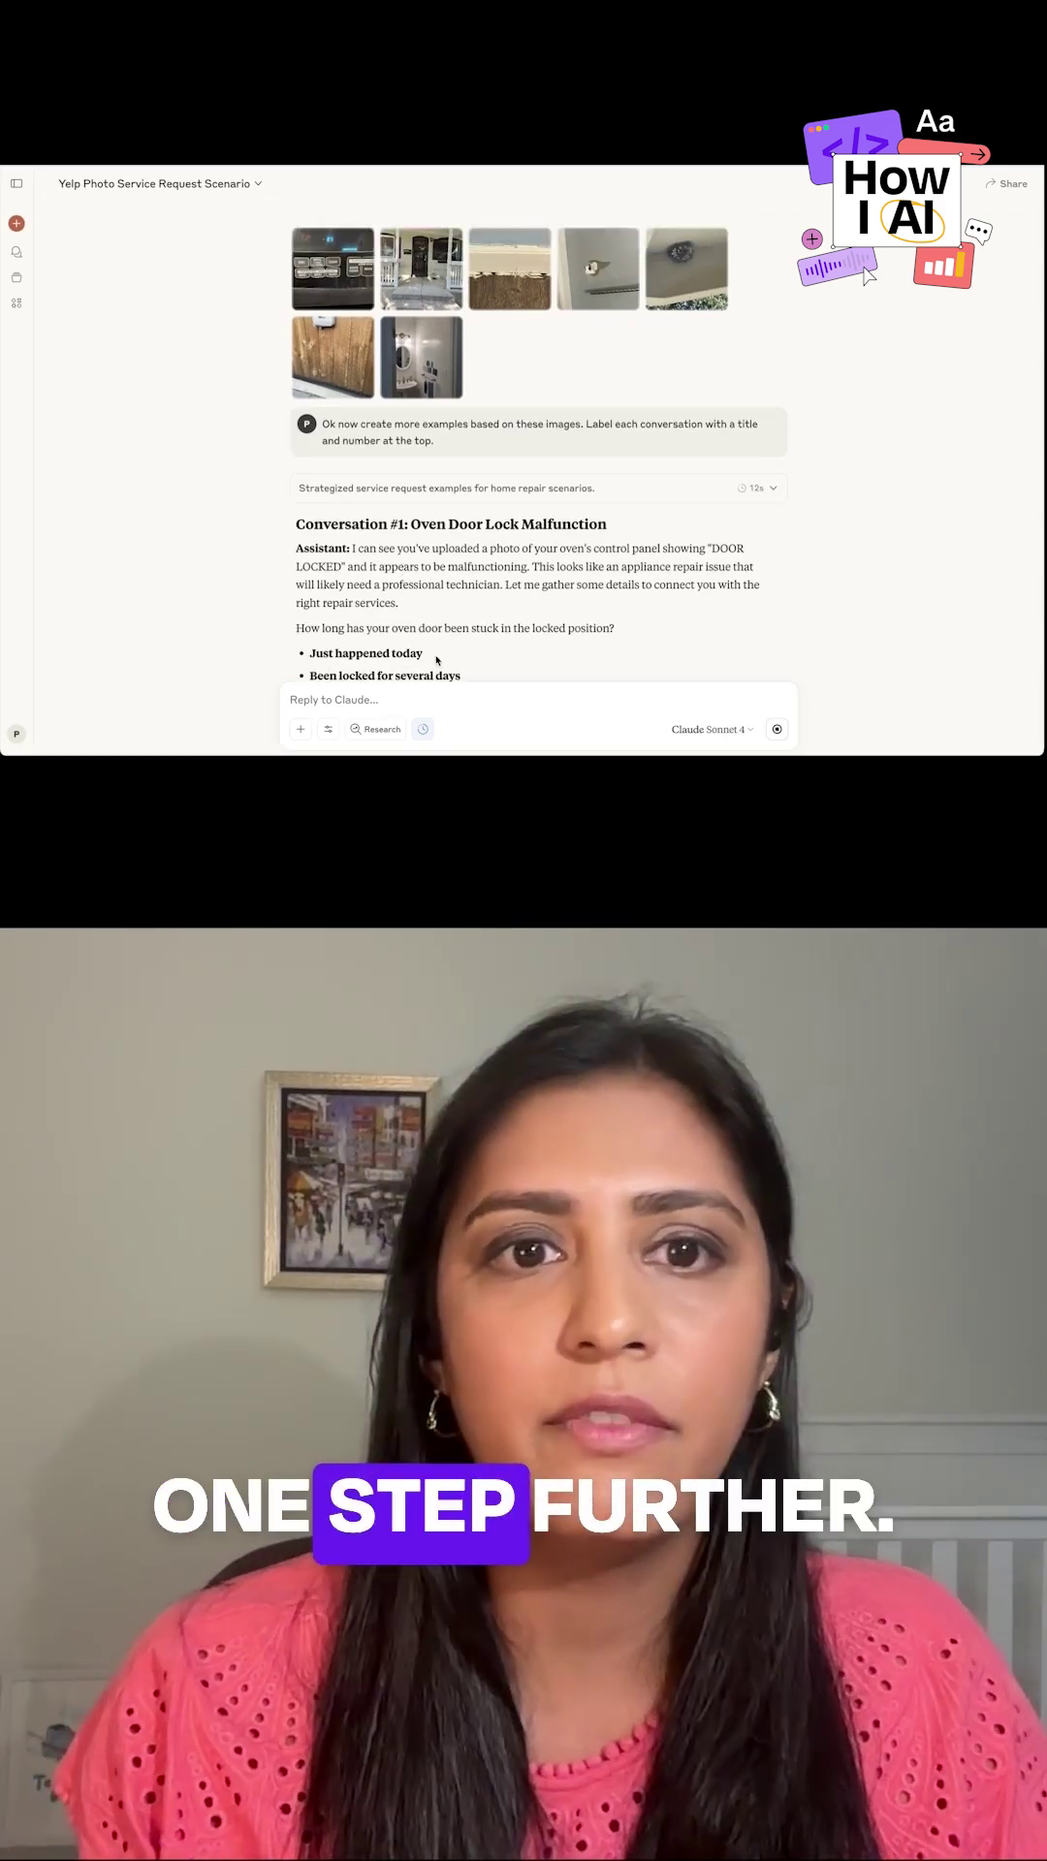
{"action": "scroll", "coordinate": [422, 640], "scroll_direction": "down", "scroll_amount": 1}
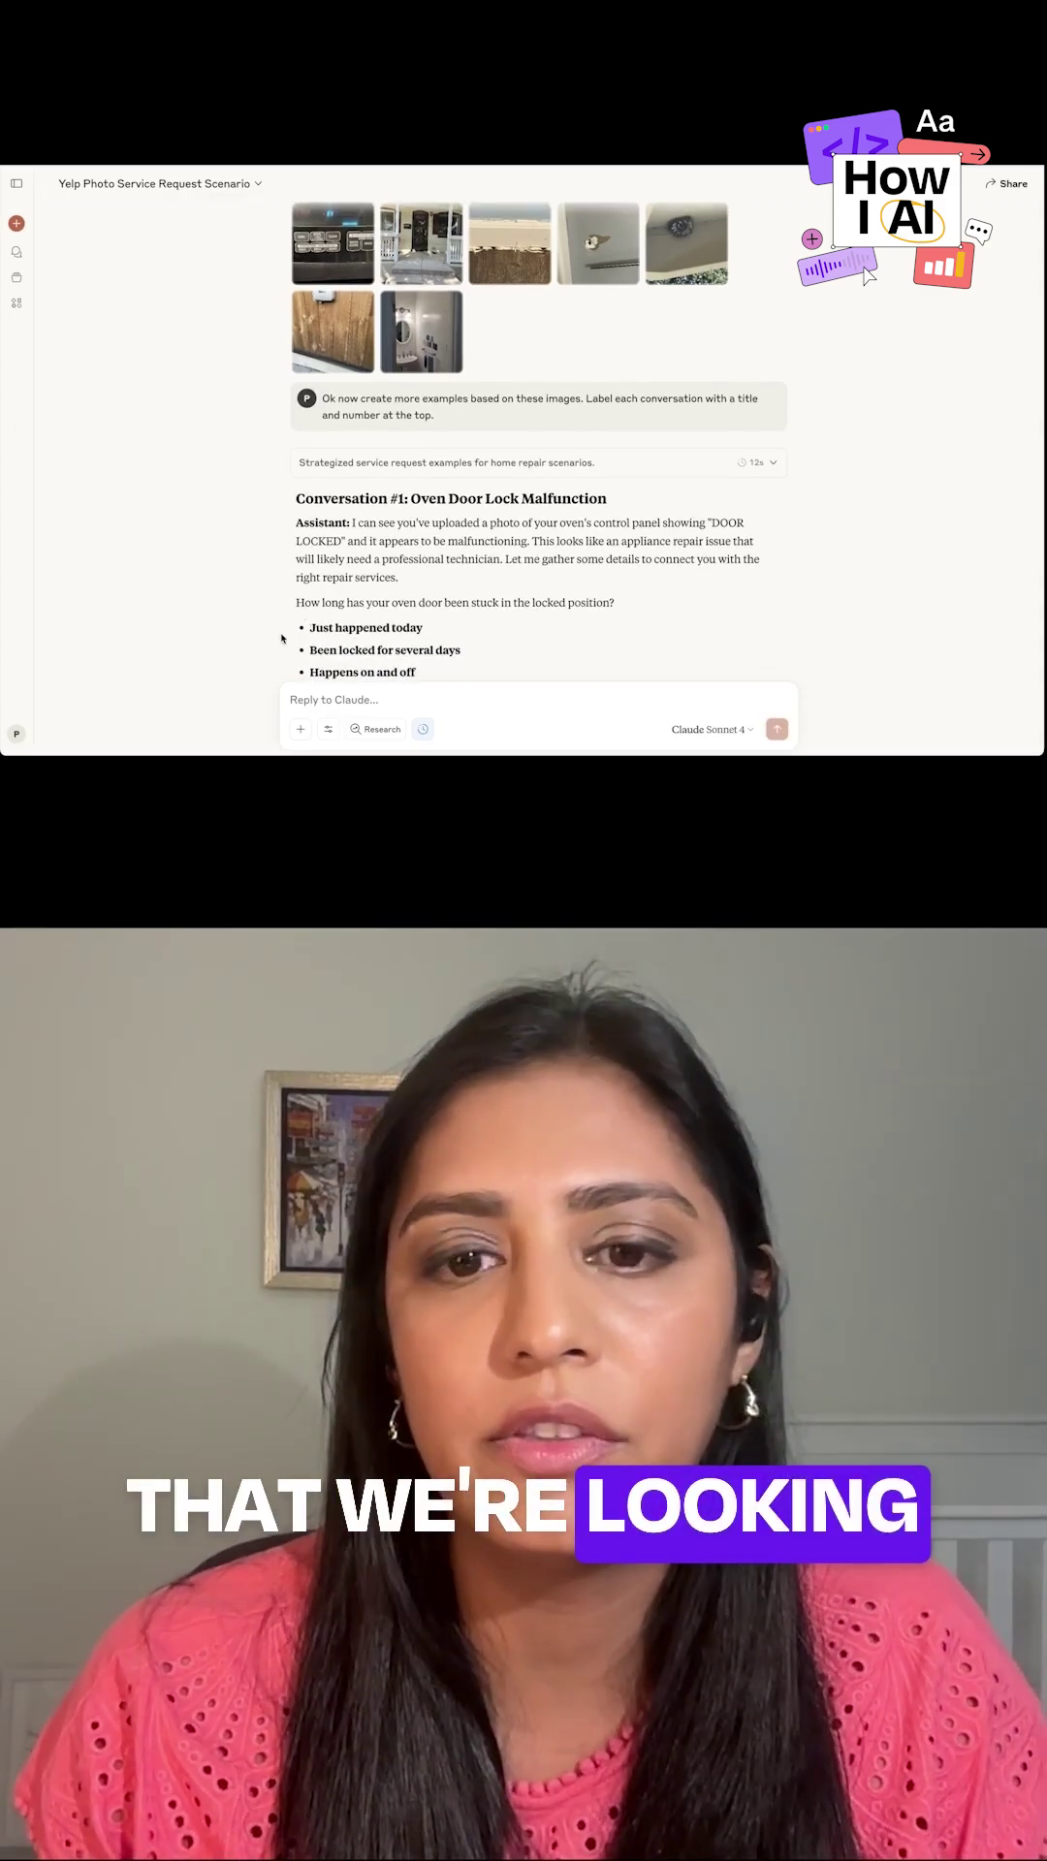
{"action": "scroll", "coordinate": [280, 638], "scroll_direction": "down", "scroll_amount": 1}
{"action": "scroll", "coordinate": [282, 636], "scroll_direction": "down", "scroll_amount": 1}
{"action": "scroll", "coordinate": [281, 637], "scroll_direction": "down", "scroll_amount": 1}
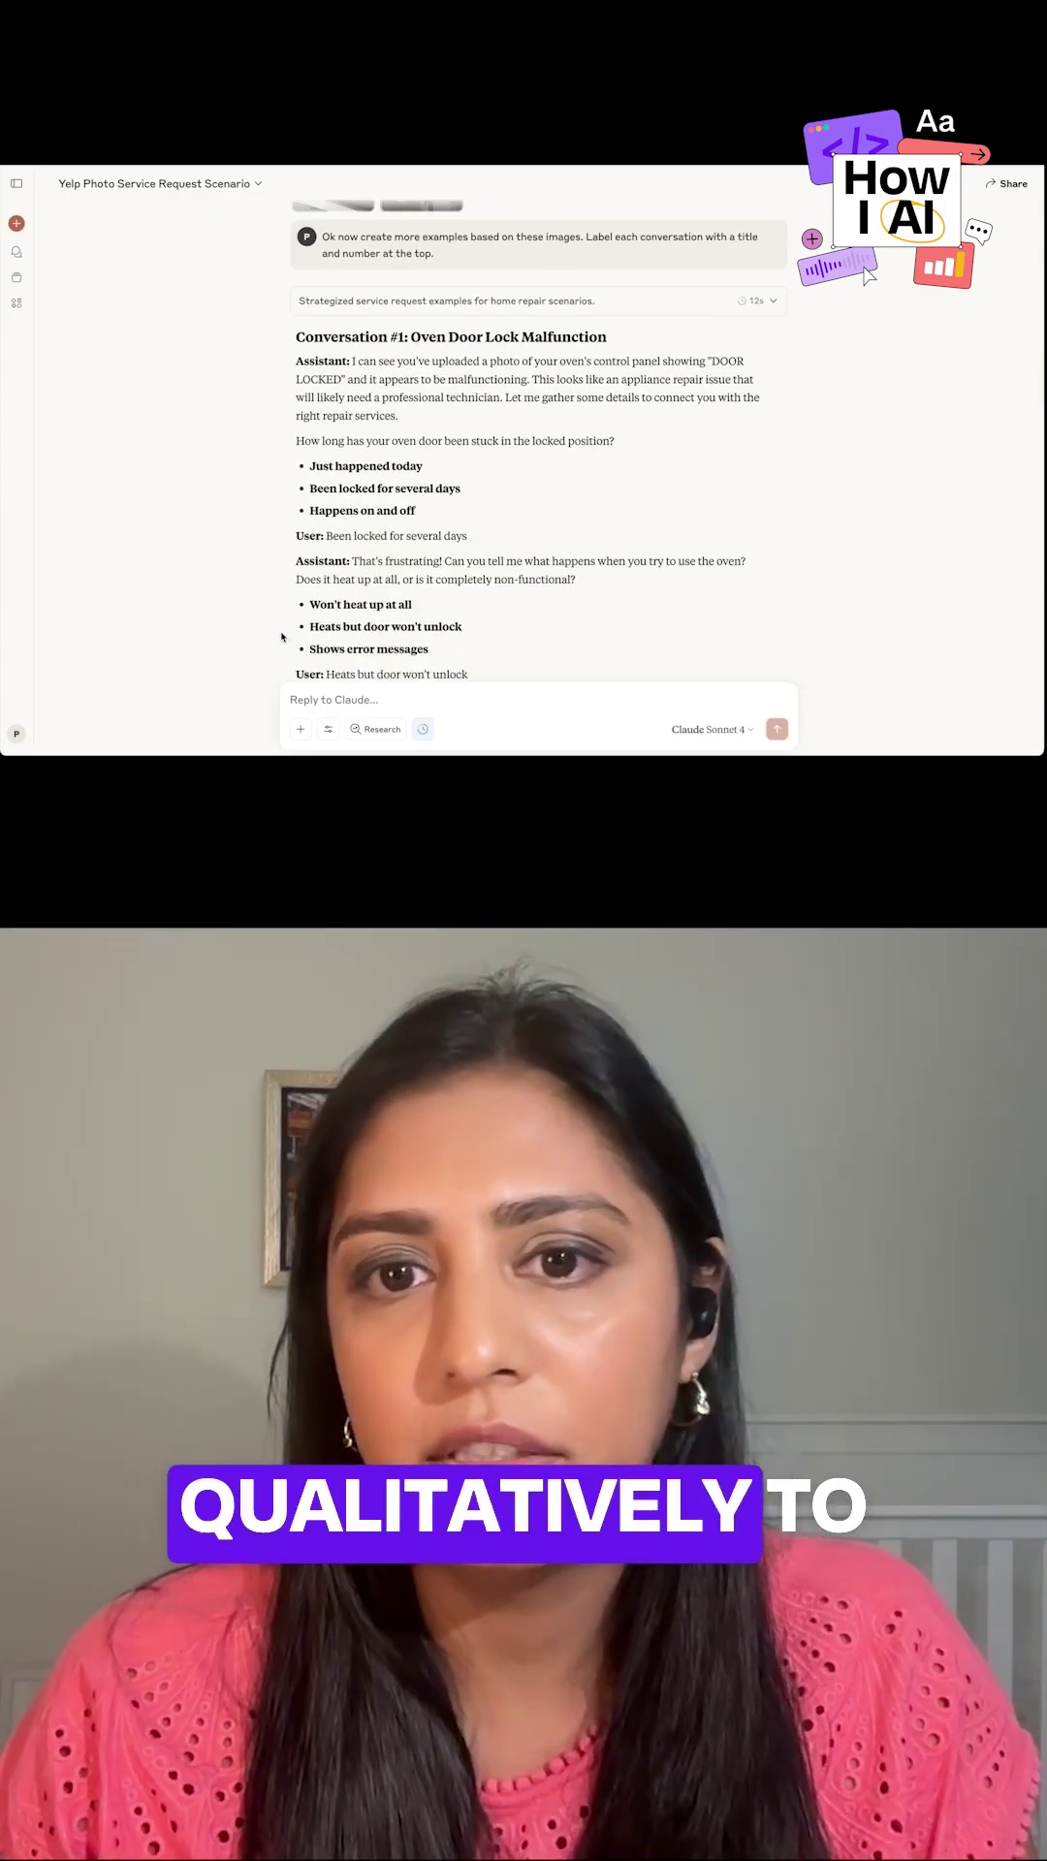